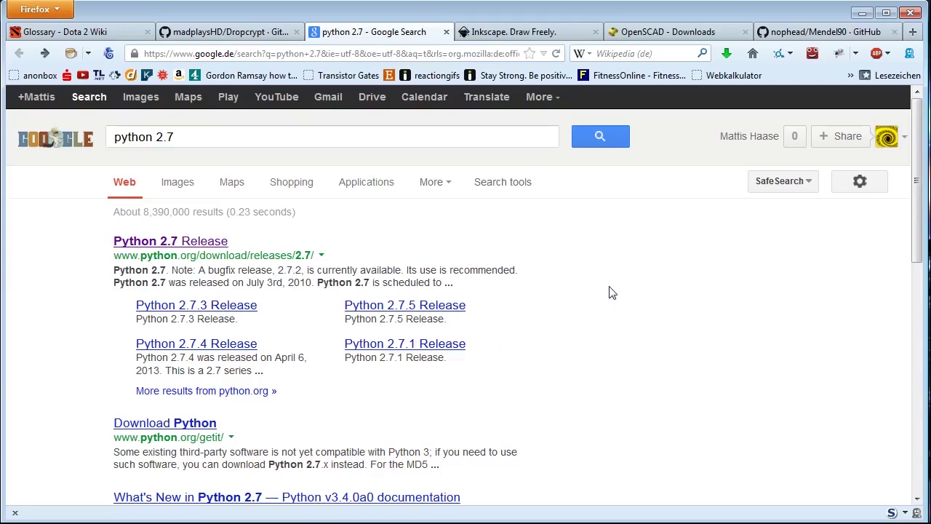
Open the 'Python 2.7 Release' page from the python 2.7 search results
left_click(233, 138)
left_click_drag(175, 137, 105, 147)
left_click(152, 241)
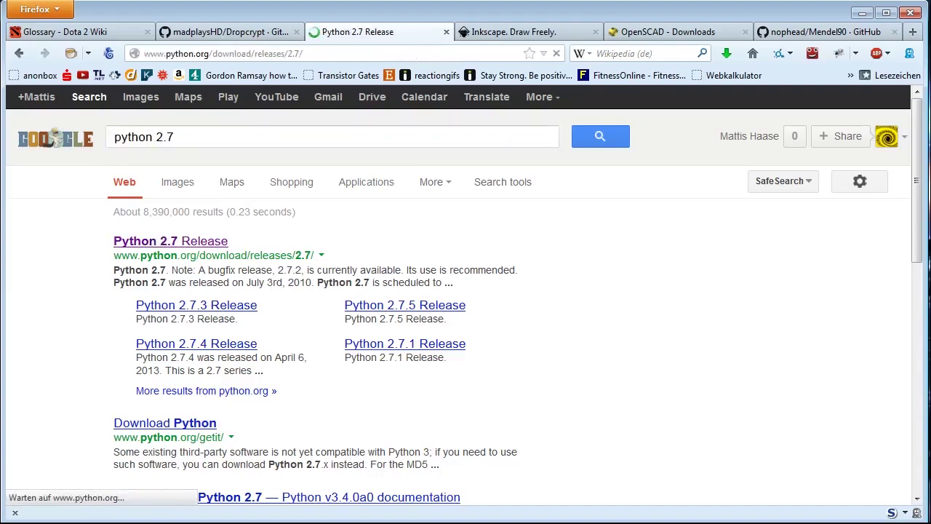
Scroll to the Download section listing the Windows MSI installers and review the formats
left_click_drag(305, 183, 259, 176)
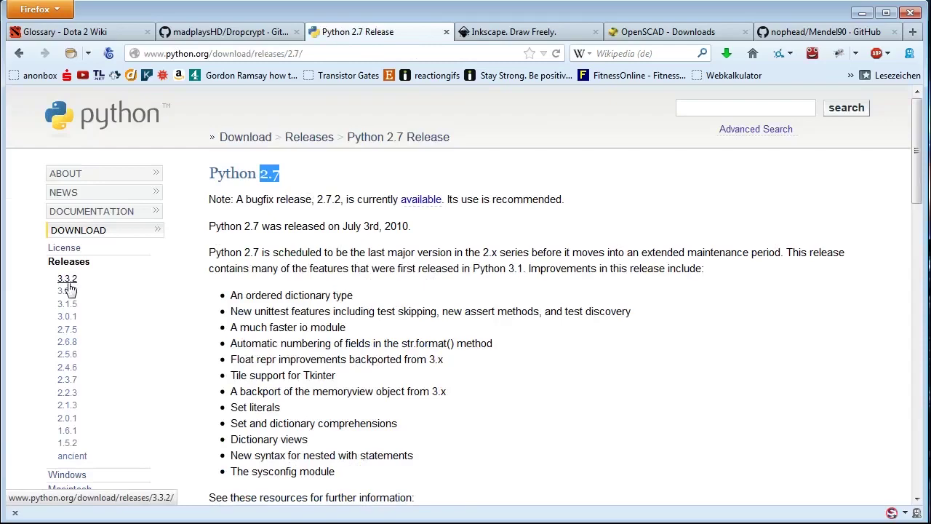
left_click(433, 275)
scroll(437, 277, "down", 10)
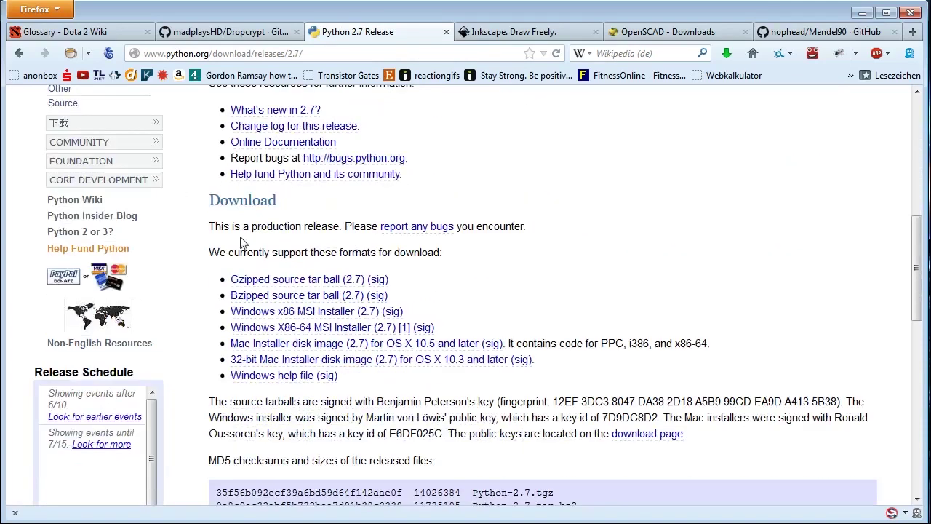
left_click_drag(208, 200, 603, 373)
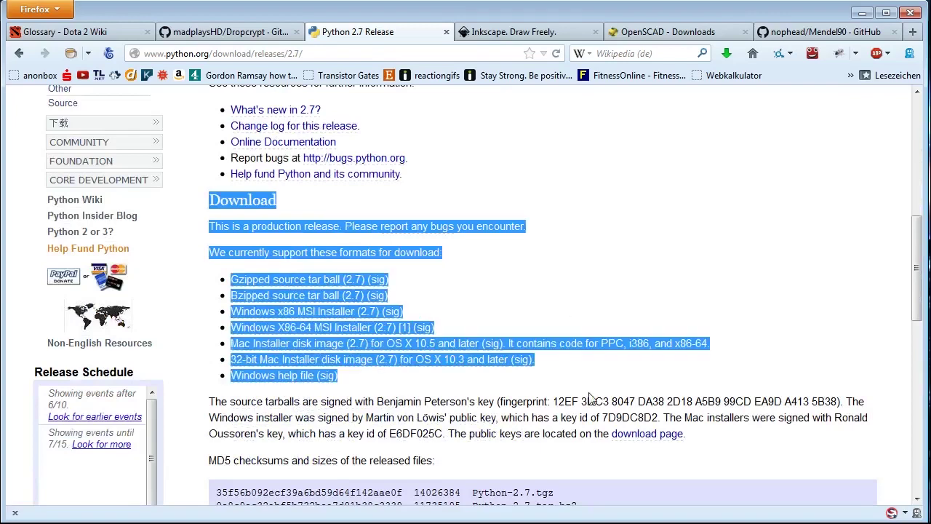
left_click(415, 401)
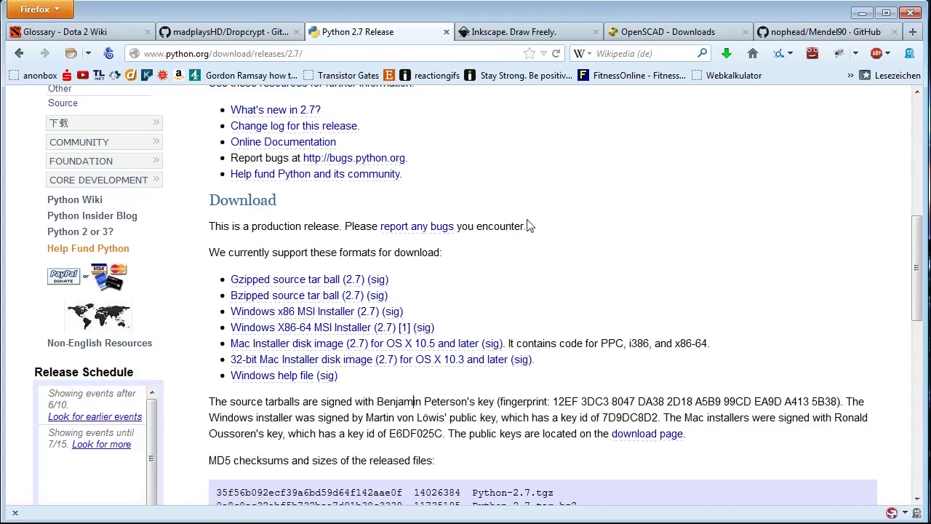
left_click(485, 38)
Open inkscape.org from the inkscape search results and go to its download page
key("alt+Left")
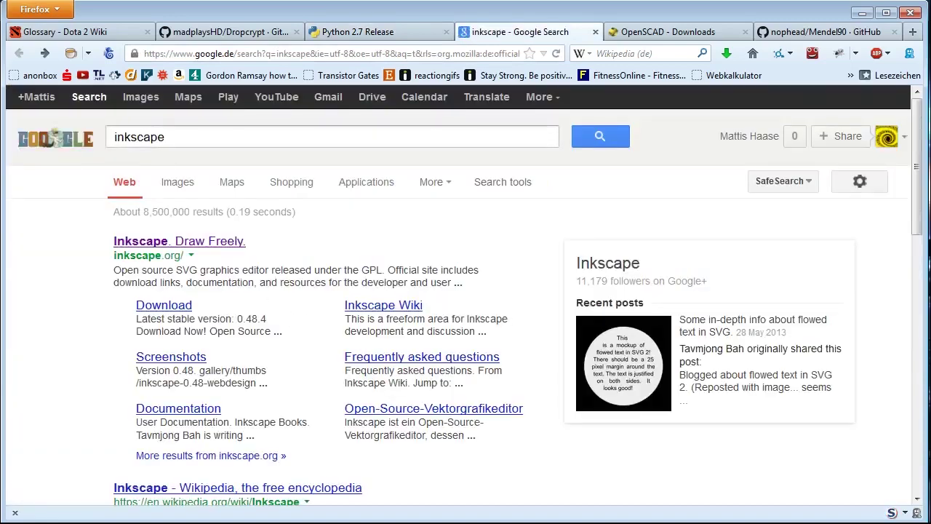
left_click(149, 245)
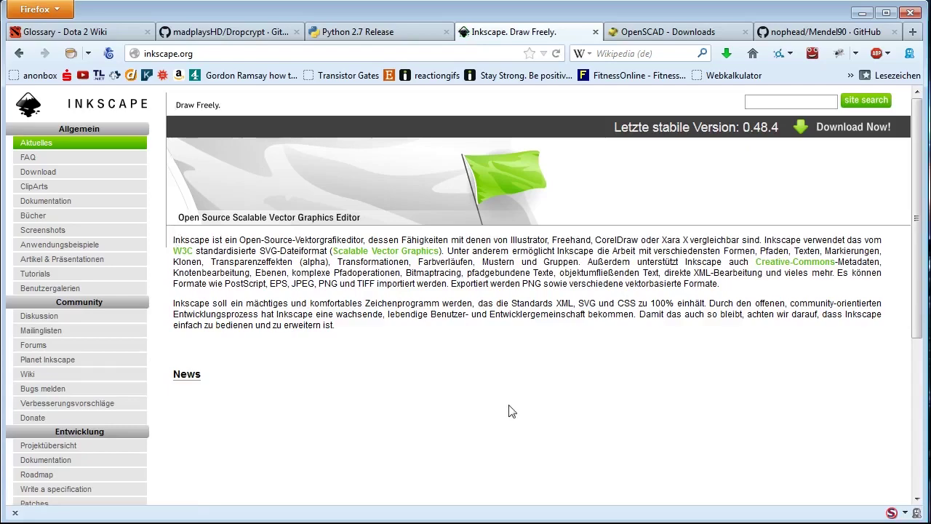
left_click(837, 132)
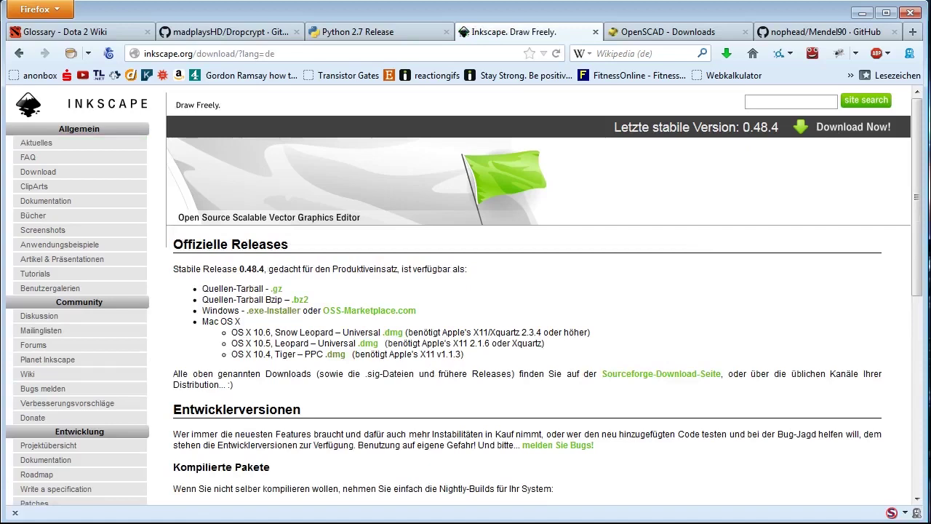
Review the 0.48.4 source, Windows and Mac OS X downloads, then return to the openscad results
left_click_drag(201, 287, 354, 303)
left_click_drag(465, 302, 474, 325)
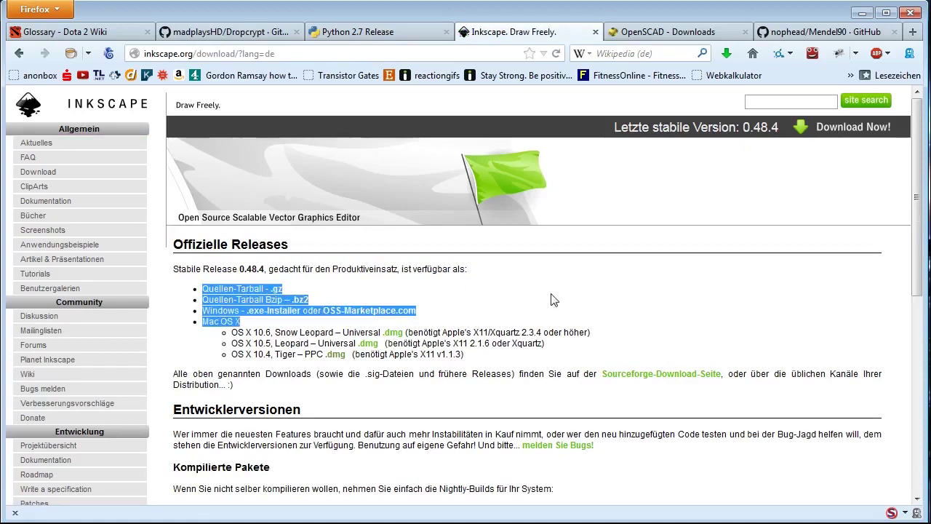
left_click(529, 320)
left_click(628, 22)
key("alt+Left")
key("alt+Left")
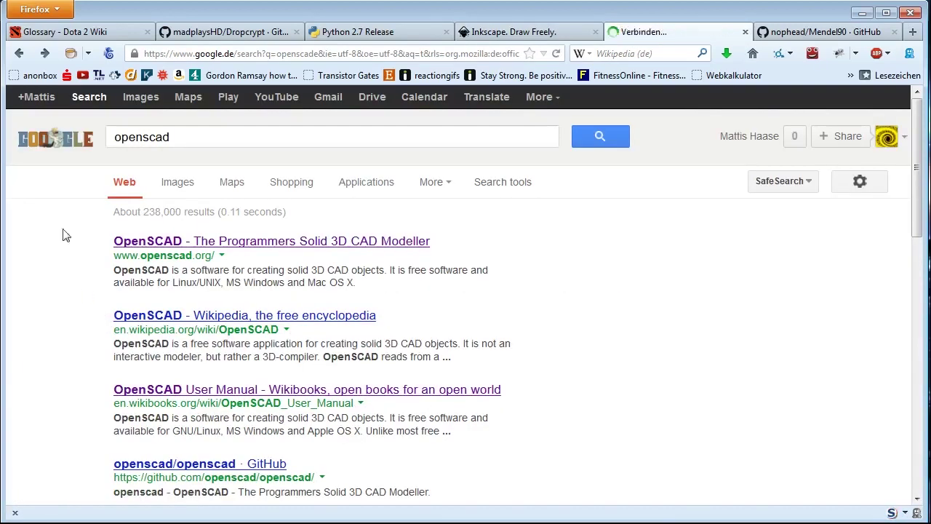
Open openscad.org from the search results and go to its Downloads page
left_click(314, 248)
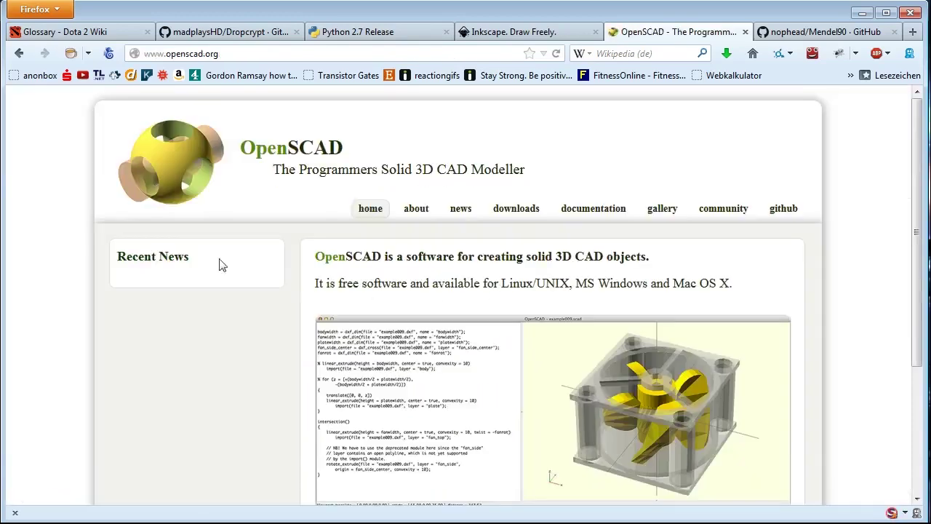
left_click(513, 211)
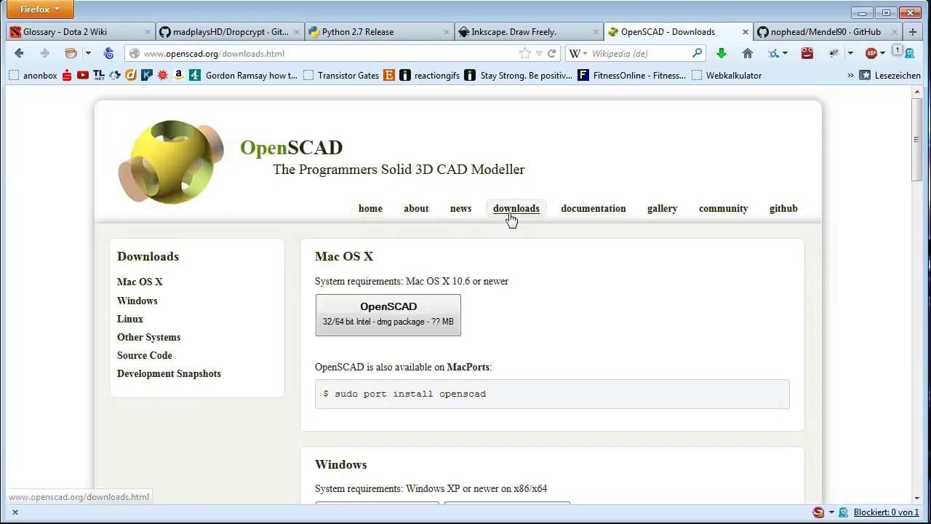
scroll(317, 275, "down", 5)
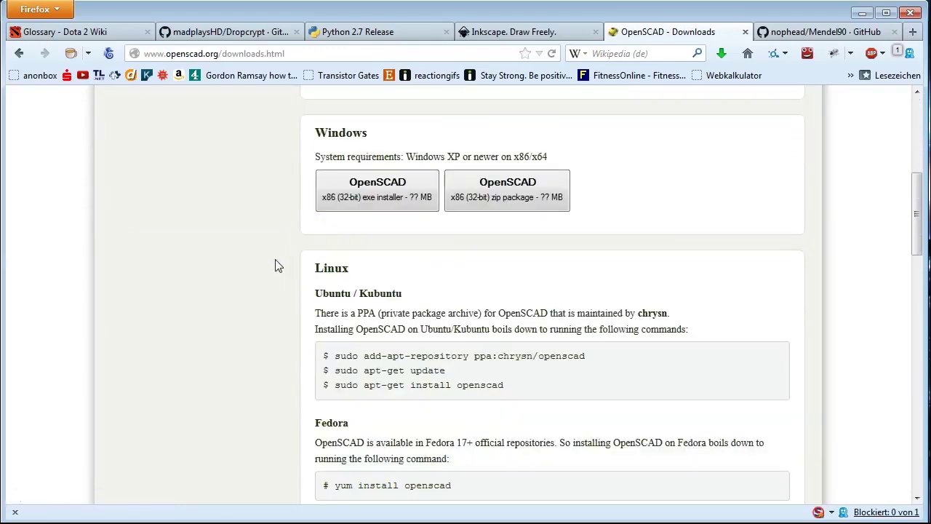
scroll(284, 244, "up", 5)
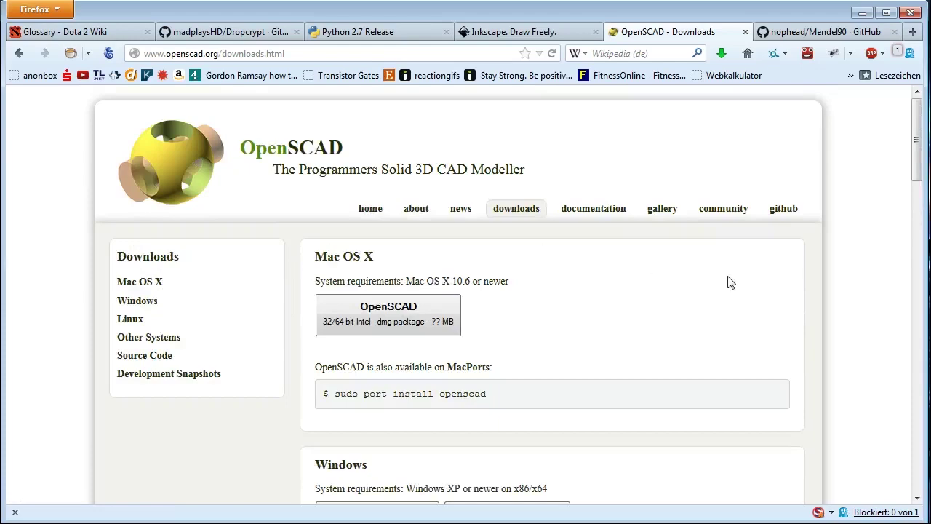
Review the Python 2.7, Inkscape and OpenSCAD download tabs in turn, ending on OpenSCAD
left_click(335, 33)
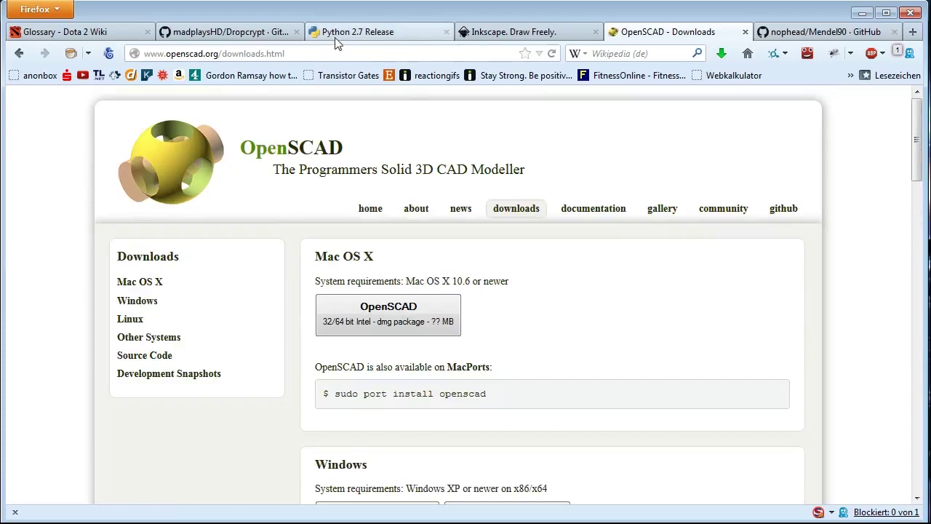
left_click(509, 32)
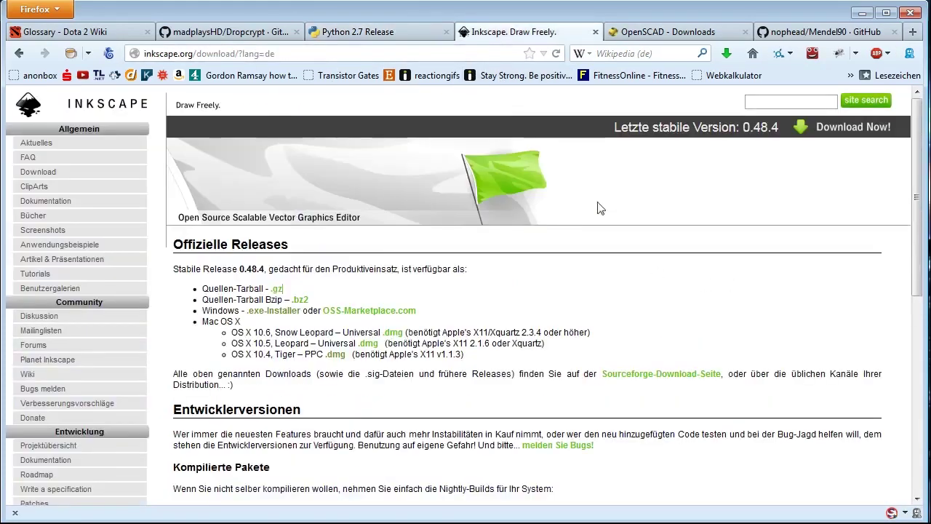
left_click(664, 33)
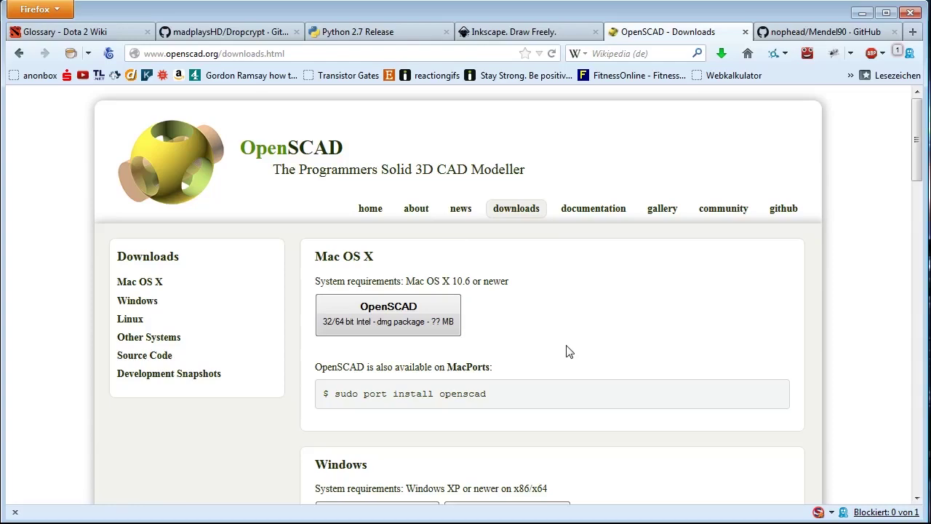
scroll(652, 309, "down", 2)
scroll(652, 309, "up", 2)
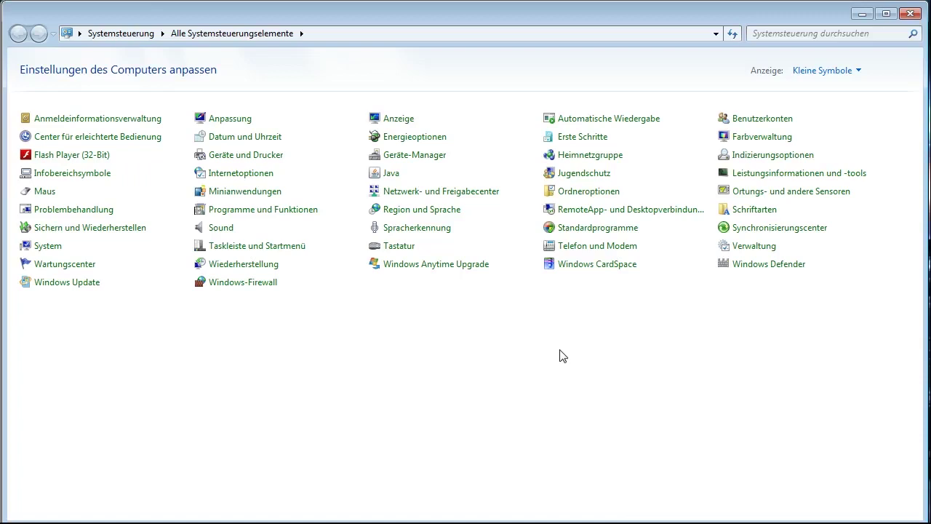
Open System's 'Erweiterte Systemeinstellungen' to show Systemeigenschaften on the Erweitert tab
left_click(40, 248)
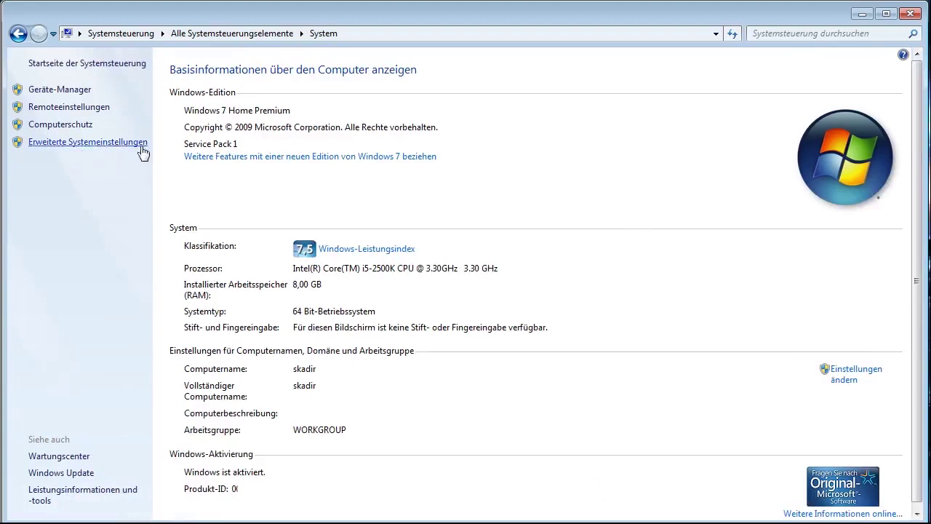
left_click(60, 143)
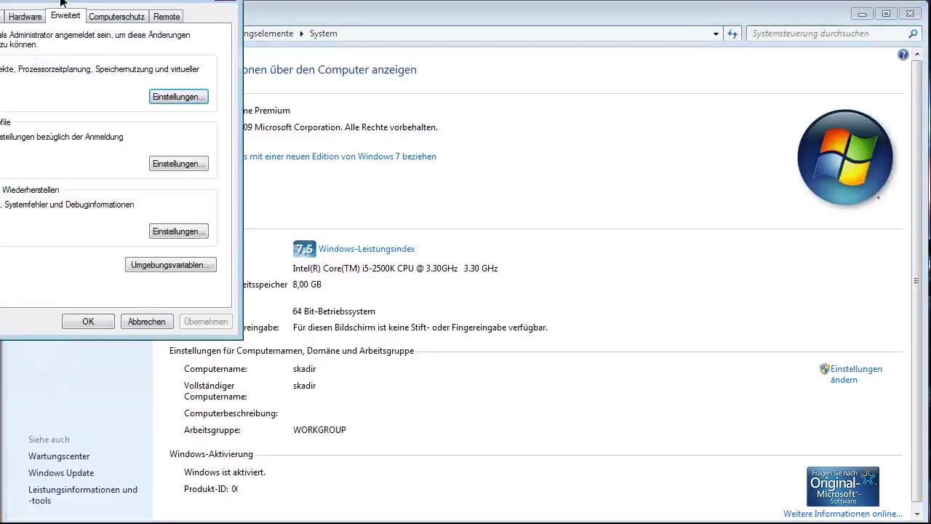
left_click_drag(61, 2, 391, 117)
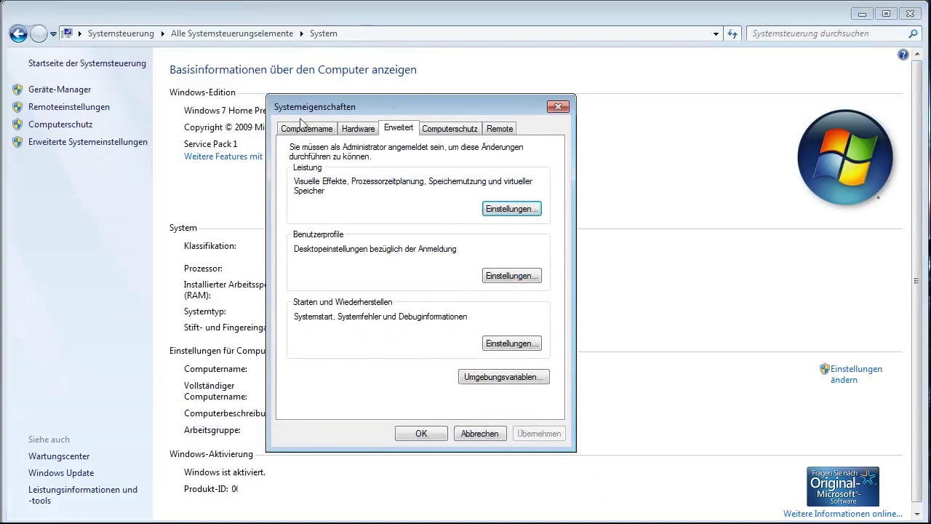
left_click(294, 125)
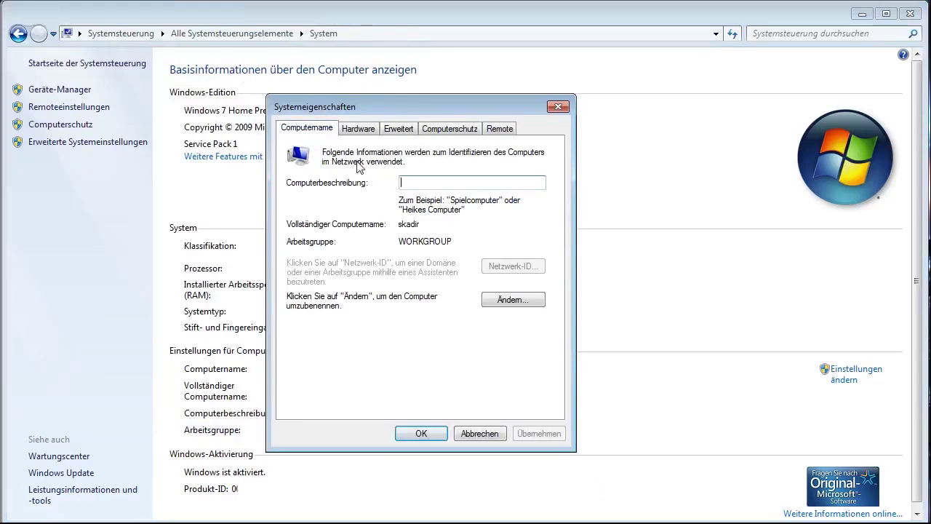
left_click(406, 131)
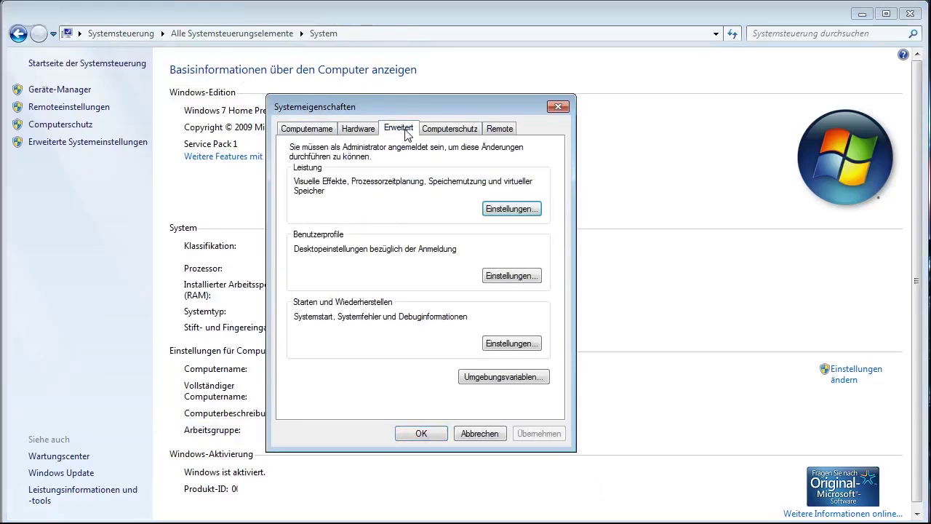
Move the Systemeigenschaften dialog aside and reopen the System page from all Control Panel items
left_click_drag(417, 103, 680, 102)
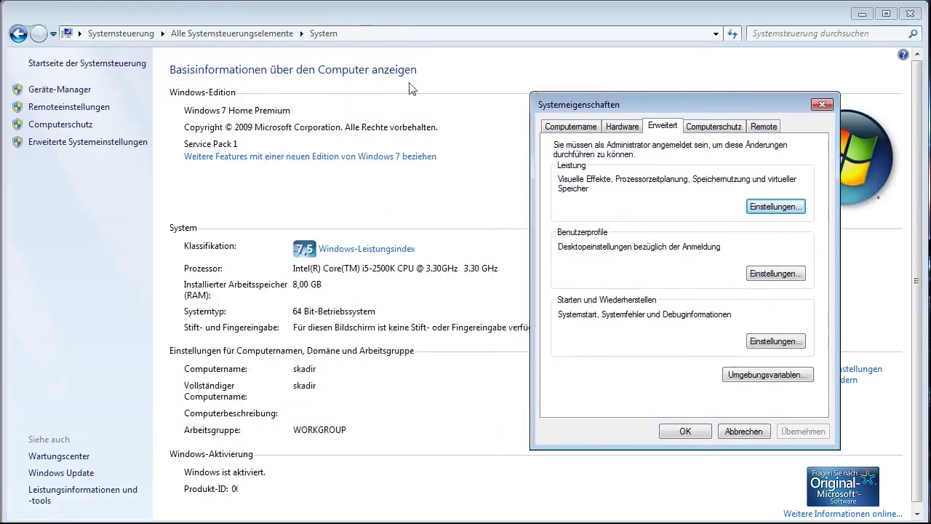
left_click(18, 33)
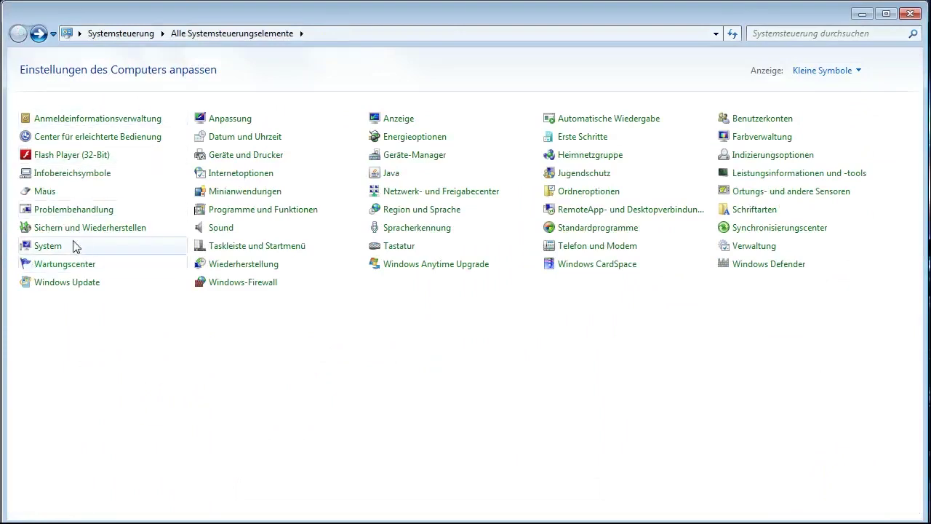
left_click(41, 249)
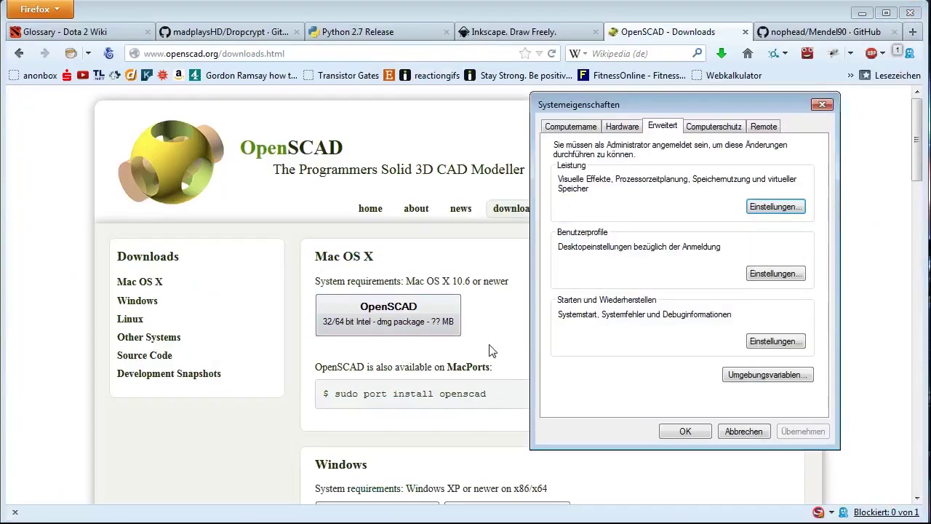
Open the Umgebungsvariablen dialog from the Erweitert tab and reposition its window
left_click(588, 126)
left_click(676, 127)
left_click(774, 379)
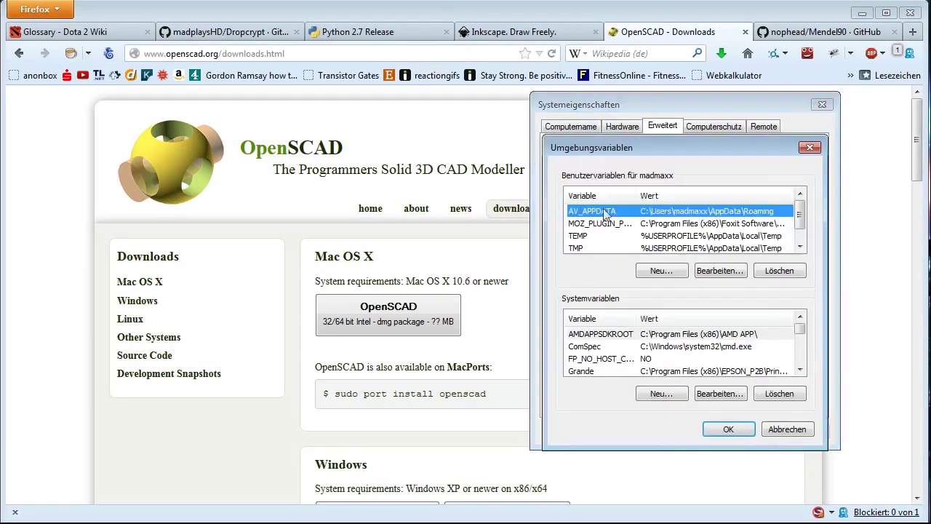
left_click_drag(643, 150, 305, 94)
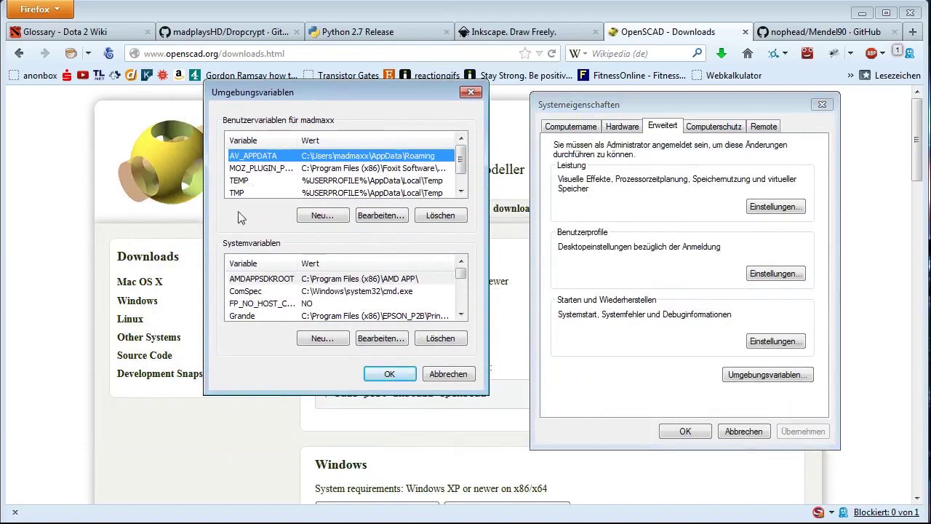
left_click_drag(273, 96, 312, 108)
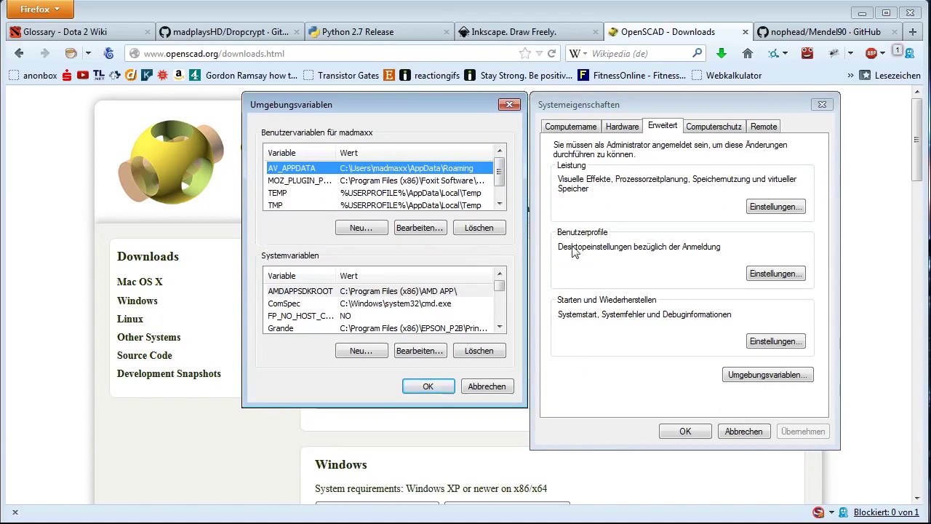
Scroll the Systemvariablen list and select the Path variable
left_click(578, 269)
left_click(279, 294)
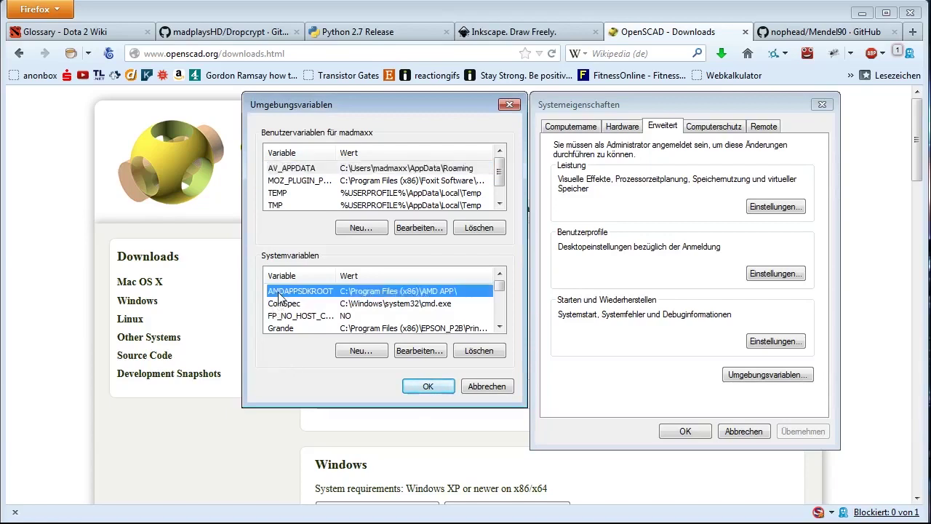
scroll(422, 318, "down", 1)
scroll(419, 320, "down", 2)
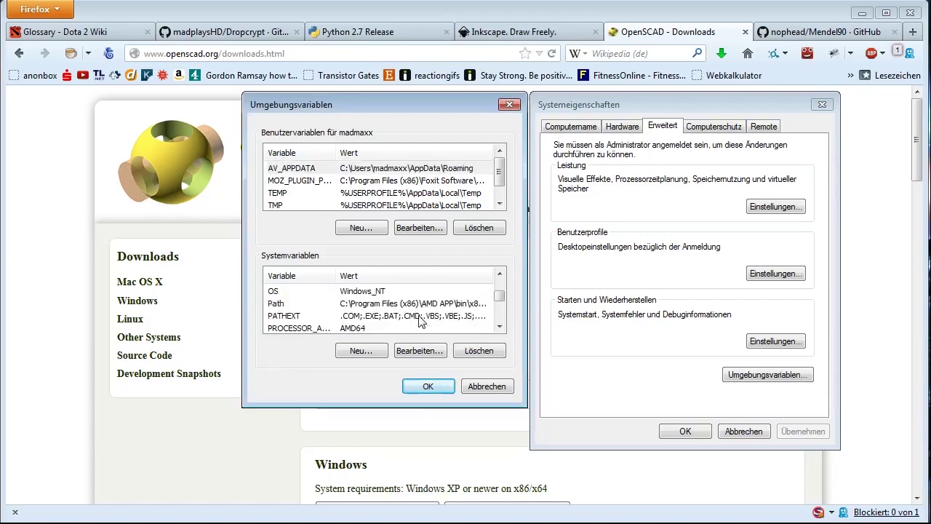
left_click(292, 305)
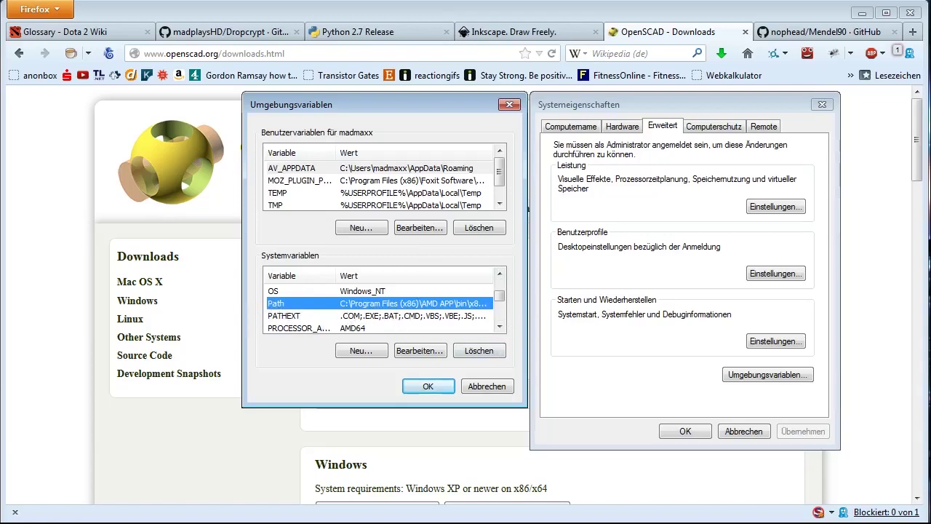
Launch the Command Prompt by searching for cmd and center its window
key("super+r")
type("cmd")
key("Return")
left_click_drag(120, 20, 321, 129)
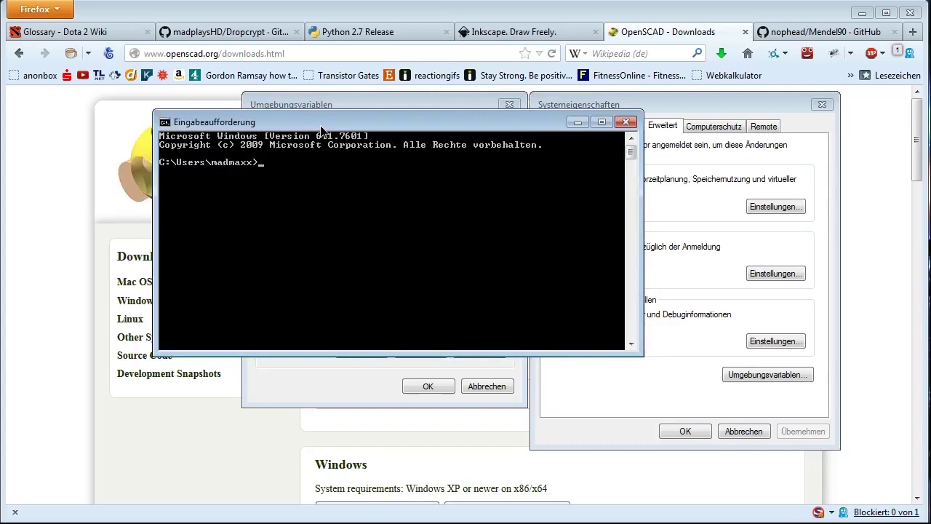
Run python to confirm Python 2.7.3 starts, then leave it with exit()
type("python")
key("Return")
type("exit()")
key("Return")
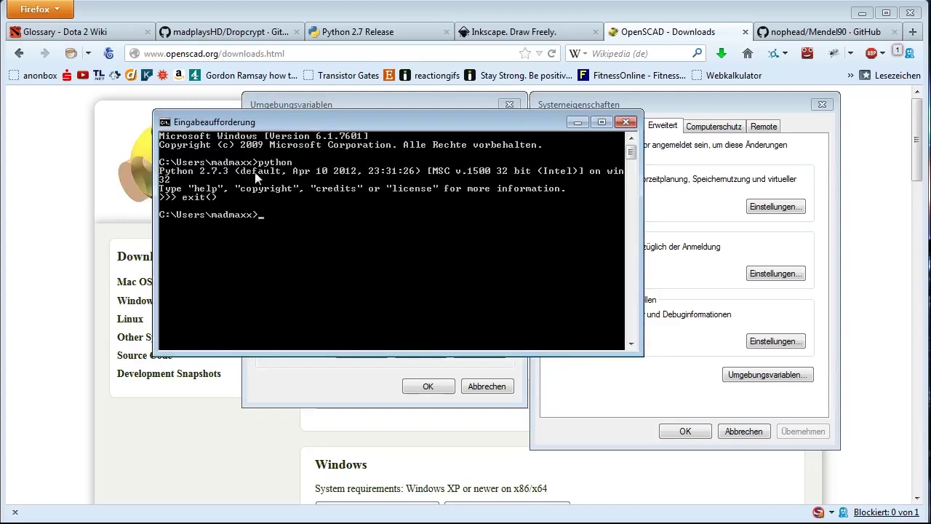
Compare against the Environment Variables window, then close the Command Prompt
left_click(345, 387)
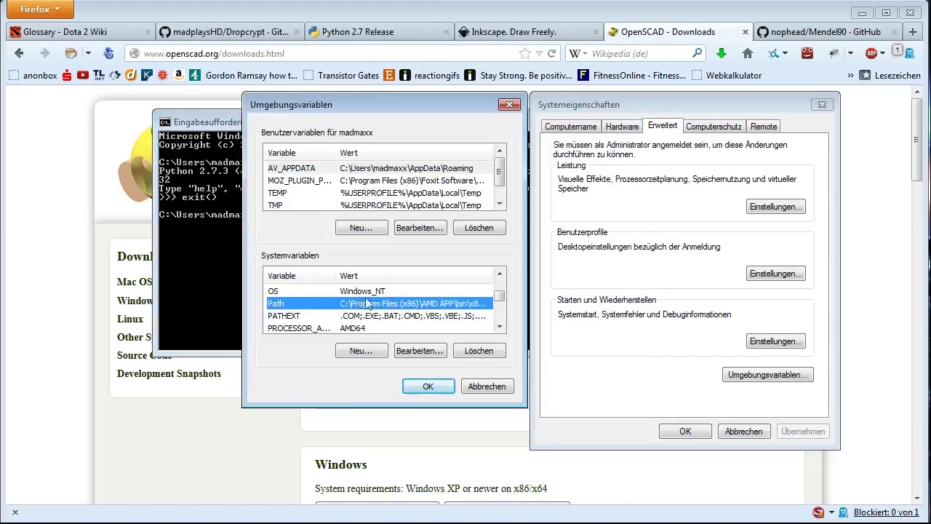
left_click(228, 268)
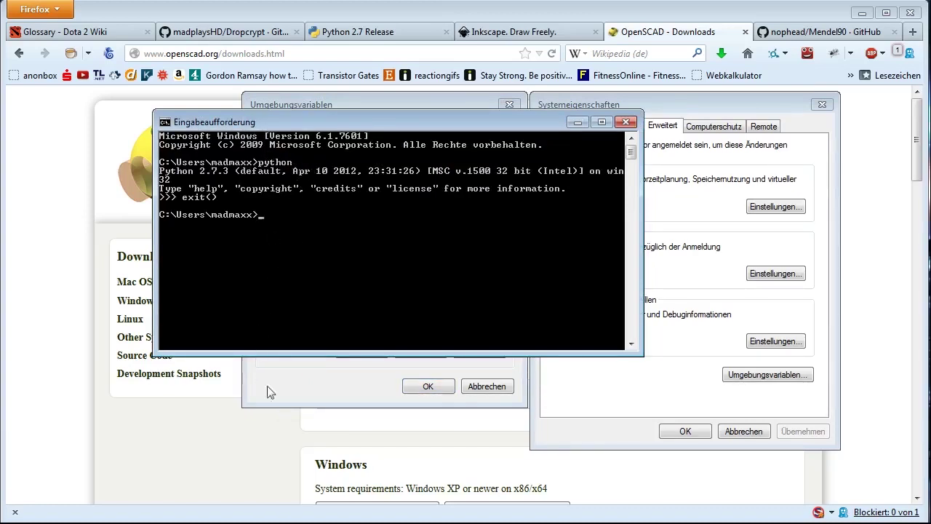
left_click(628, 125)
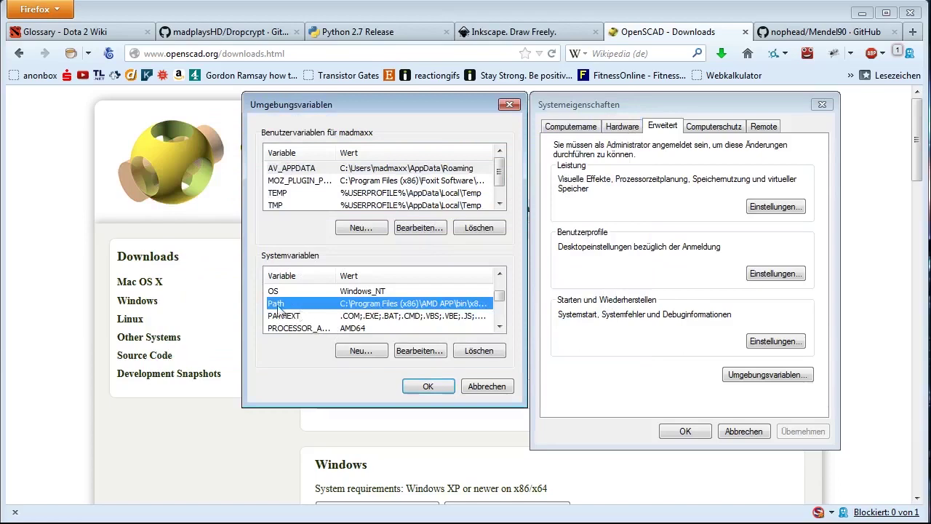